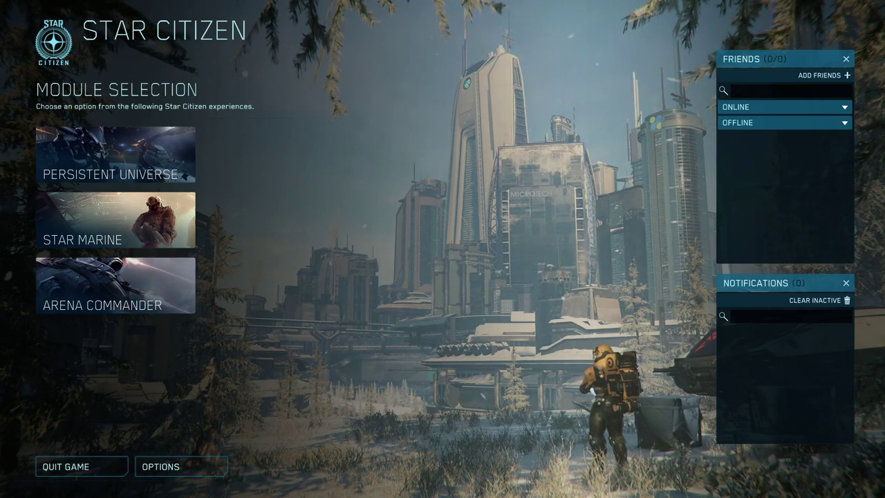
- Open the control options and switch the input device to Joystick / HOTAS 1
{"action": "left_click", "coordinate": [223, 472]}
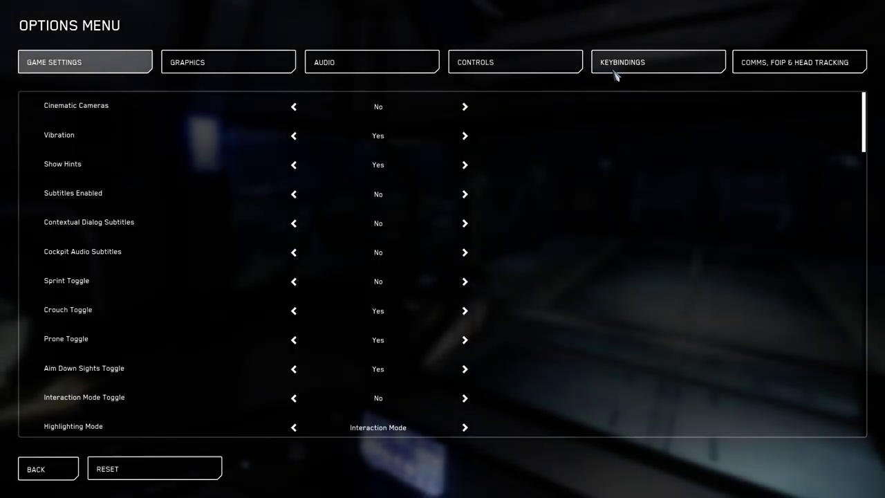
{"action": "left_click", "coordinate": [561, 72]}
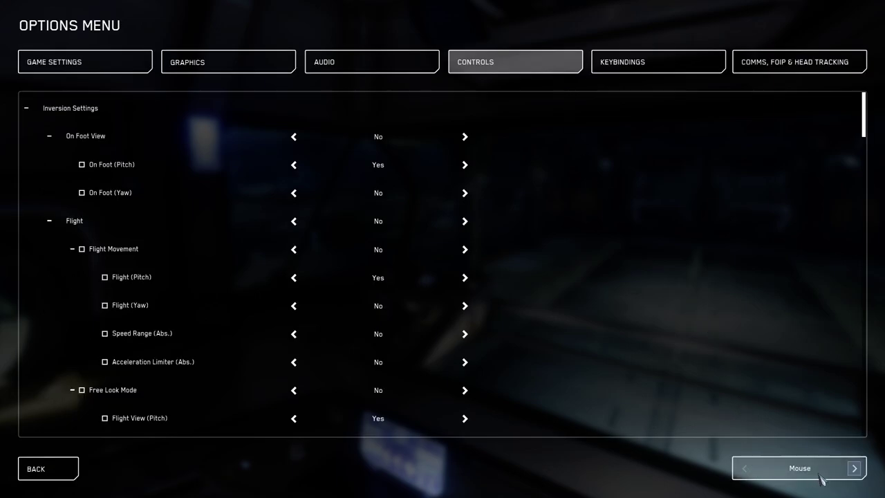
{"action": "left_click", "coordinate": [854, 469]}
{"action": "left_click", "coordinate": [855, 469]}
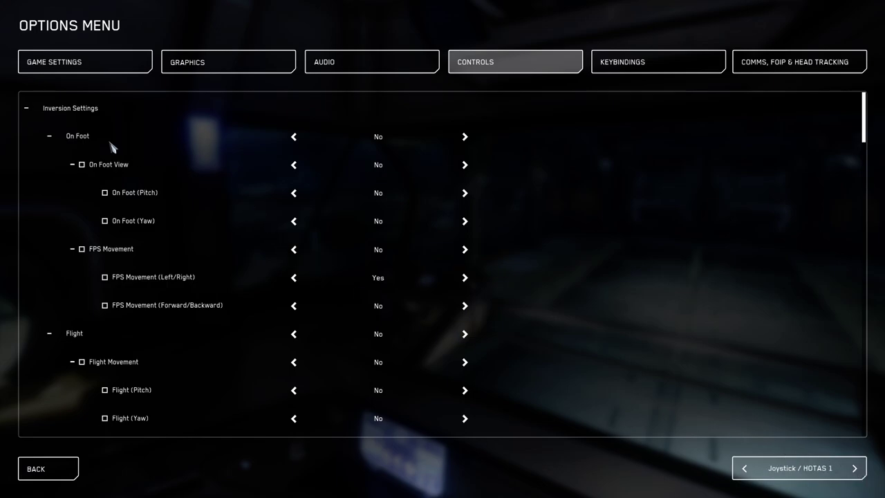
- Collapse the Inversion Settings and the On Foot group, and look over the joystick sensitivity curves for flight movement
{"action": "left_click", "coordinate": [27, 108]}
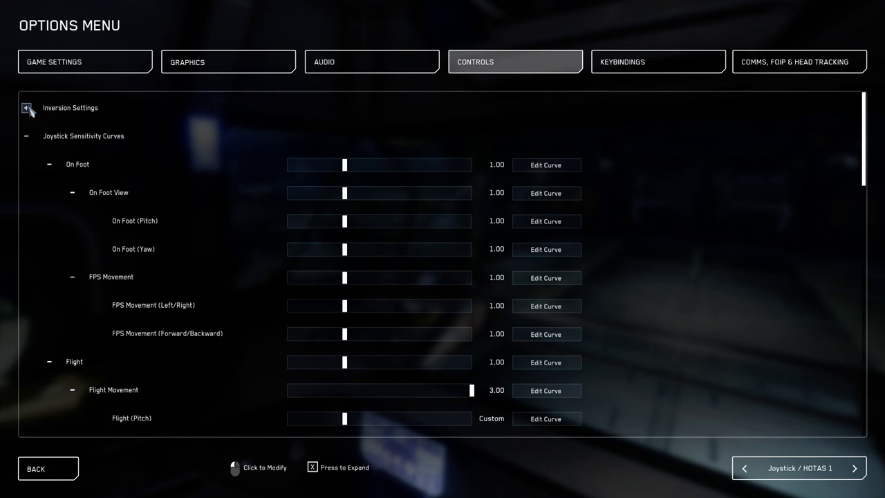
{"action": "left_click", "coordinate": [50, 164]}
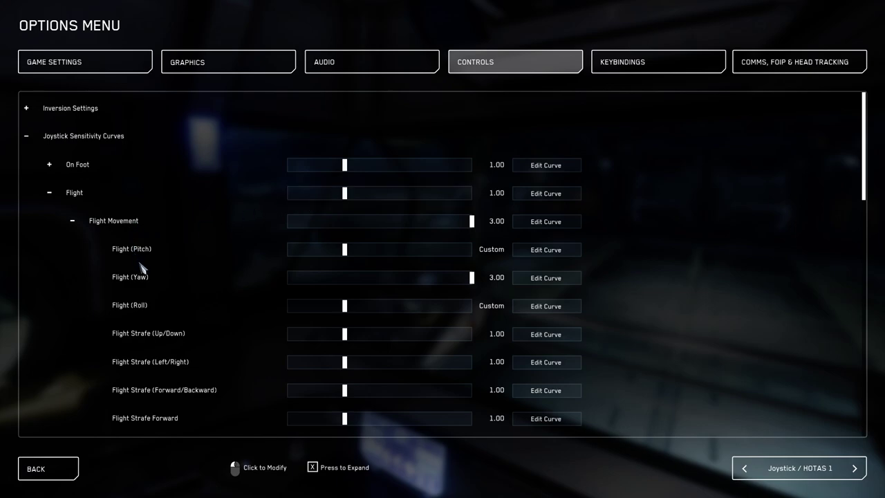
{"action": "left_click", "coordinate": [73, 220]}
{"action": "left_click", "coordinate": [73, 221]}
{"action": "scroll", "coordinate": [458, 249], "scroll_direction": "down", "scroll_amount": 2}
{"action": "scroll", "coordinate": [448, 302], "scroll_direction": "up", "scroll_amount": 2}
- Try an exponent of 1.00 on the Flight (Yaw) sensitivity curve, set it back to 3.00 and save
{"action": "left_click", "coordinate": [519, 282]}
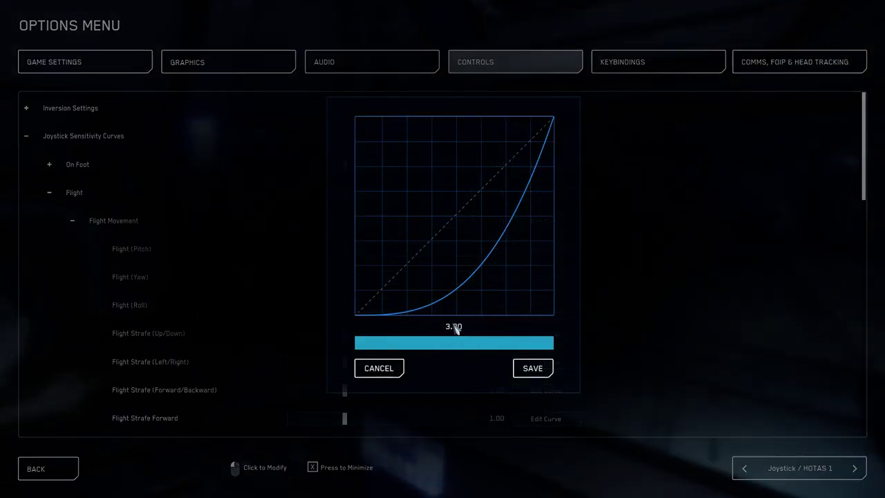
{"action": "left_click_drag", "start_coordinate": [445, 349], "coordinate": [419, 351]}
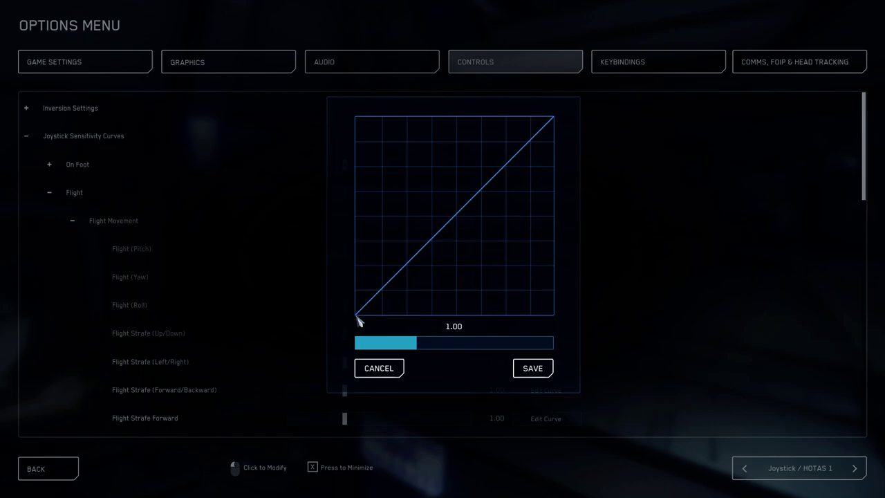
{"action": "left_click_drag", "start_coordinate": [437, 346], "coordinate": [560, 351]}
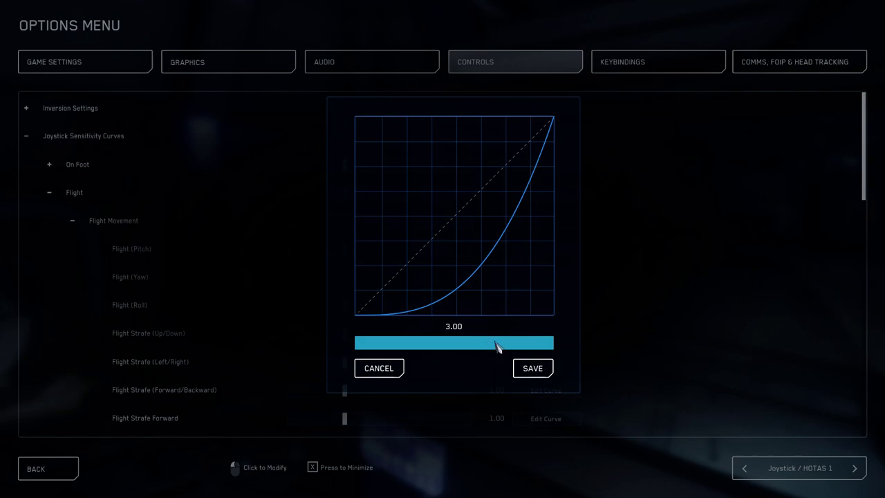
{"action": "left_click", "coordinate": [531, 368]}
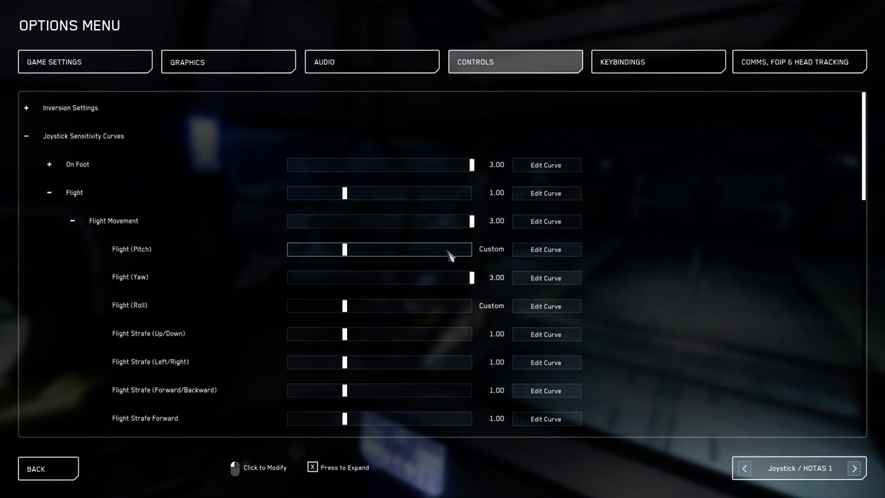
- Review the custom Flight (Pitch) sensitivity curve without changing it, and replace it with an exponent of 1.00
{"action": "left_click", "coordinate": [521, 252]}
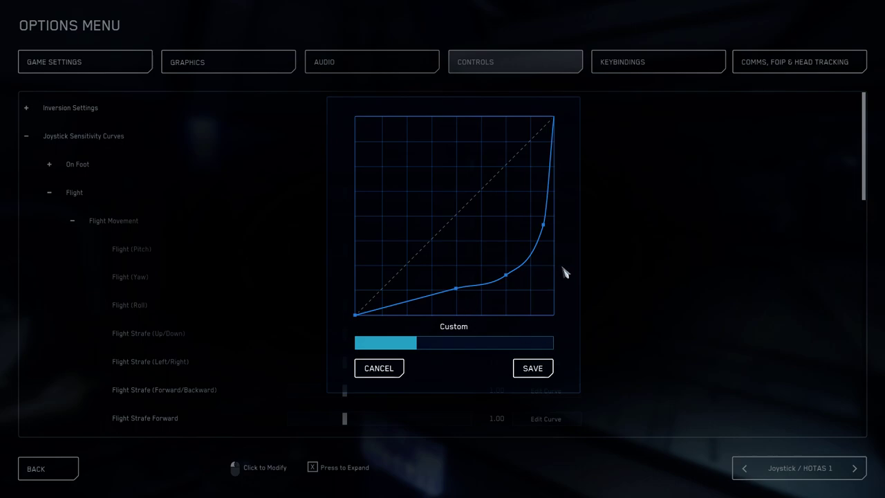
{"action": "left_click", "coordinate": [379, 369]}
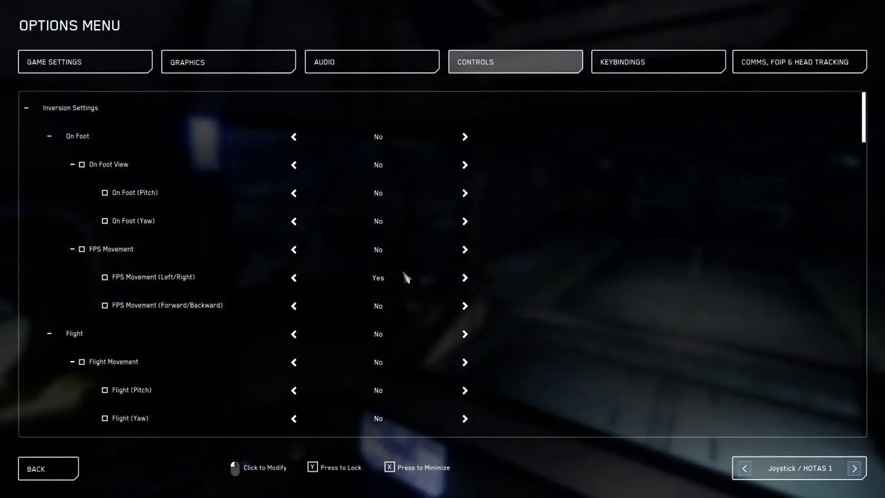
{"action": "scroll", "coordinate": [471, 221], "scroll_direction": "down", "scroll_amount": 5}
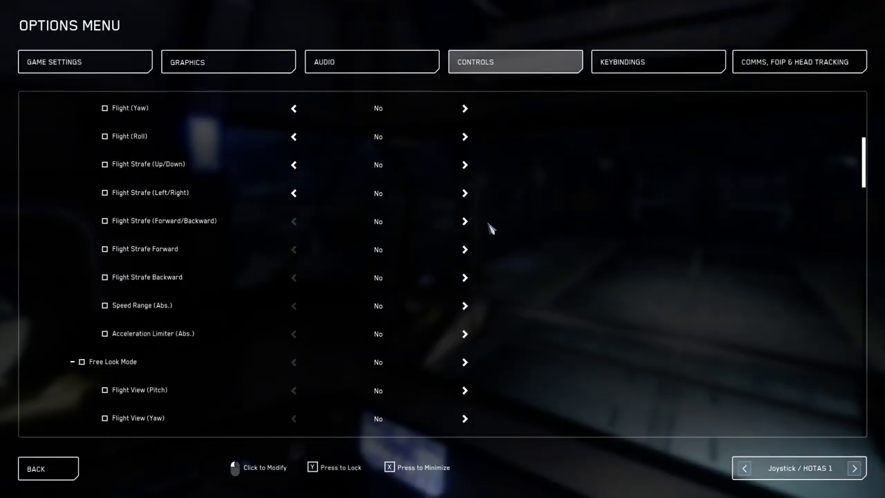
{"action": "scroll", "coordinate": [498, 225], "scroll_direction": "down", "scroll_amount": 3}
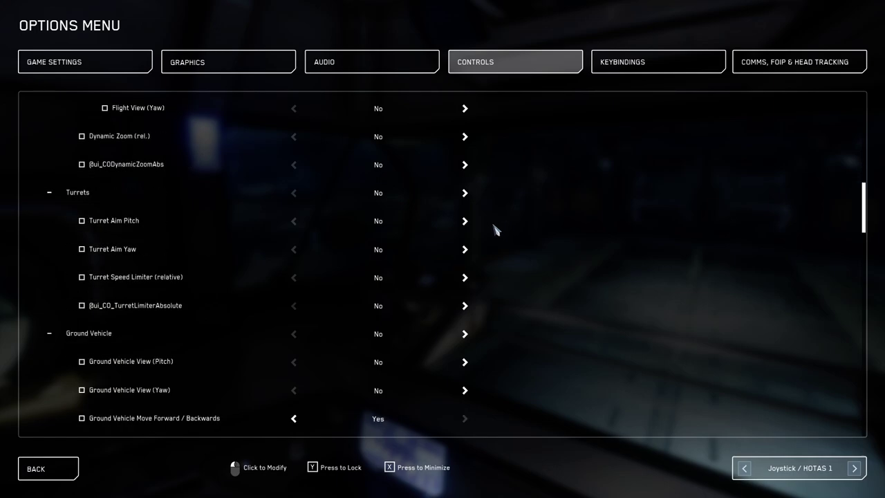
{"action": "scroll", "coordinate": [492, 229], "scroll_direction": "down", "scroll_amount": 2}
{"action": "scroll", "coordinate": [339, 261], "scroll_direction": "down", "scroll_amount": 4}
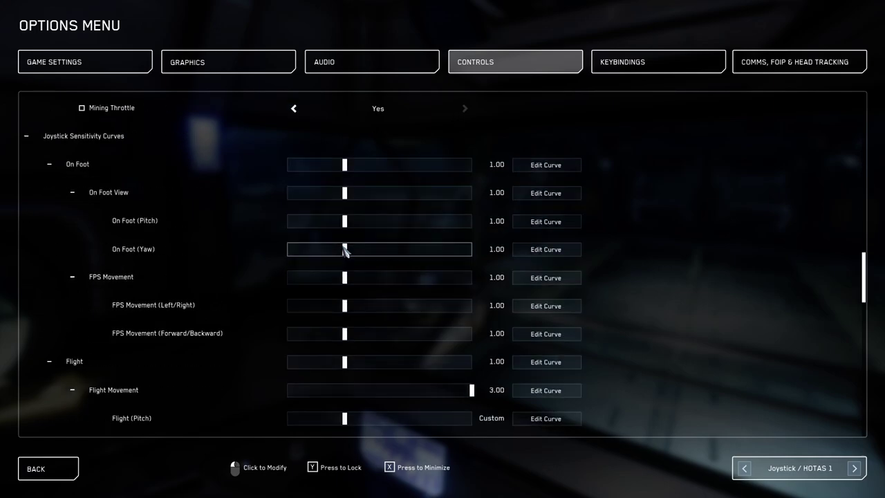
{"action": "scroll", "coordinate": [386, 318], "scroll_direction": "down", "scroll_amount": 3}
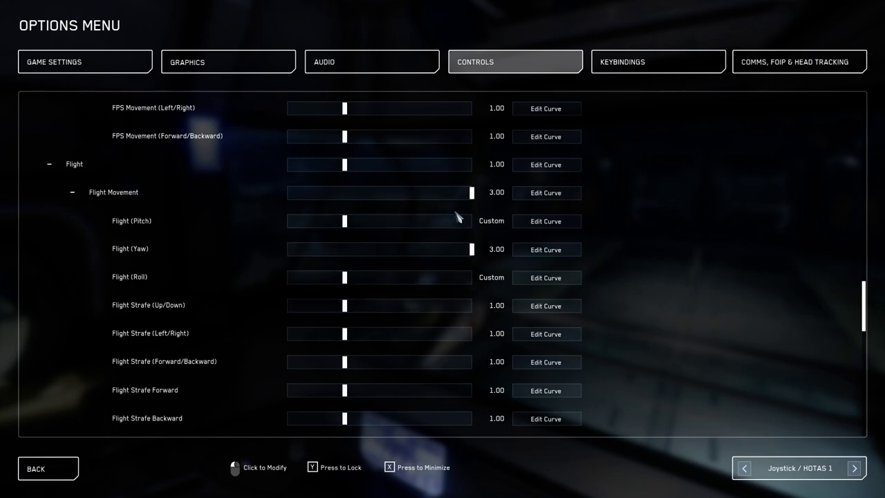
{"action": "left_click", "coordinate": [350, 226]}
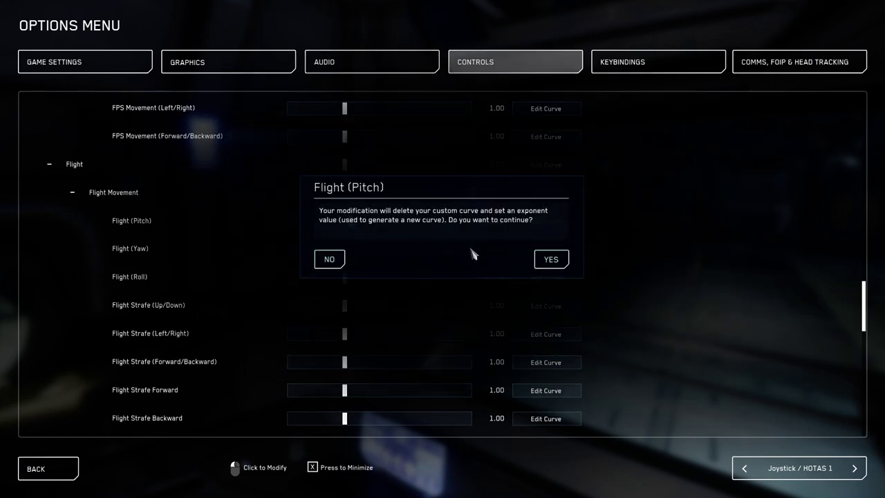
{"action": "left_click", "coordinate": [556, 258]}
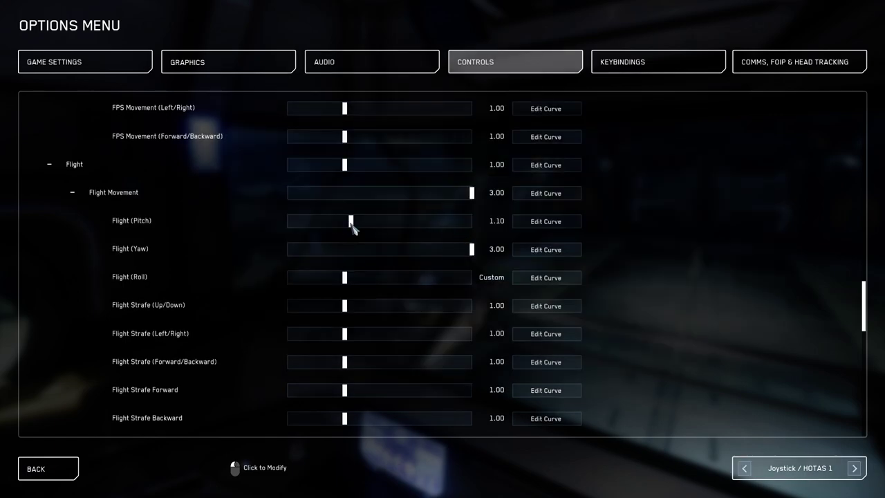
{"action": "left_click_drag", "start_coordinate": [350, 223], "coordinate": [345, 223]}
- Turn the Flight (Pitch) exponent into a custom curve and remove all intermediate points from the straight line
{"action": "left_click", "coordinate": [539, 222]}
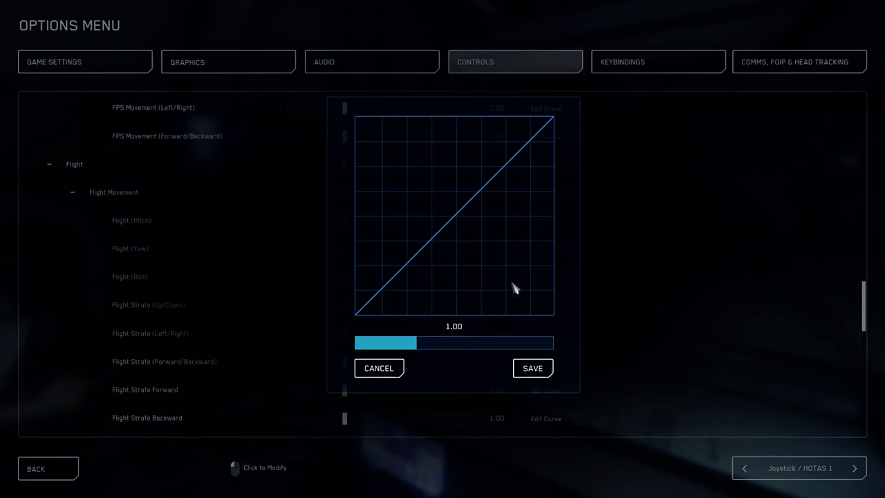
{"action": "left_click", "coordinate": [446, 235]}
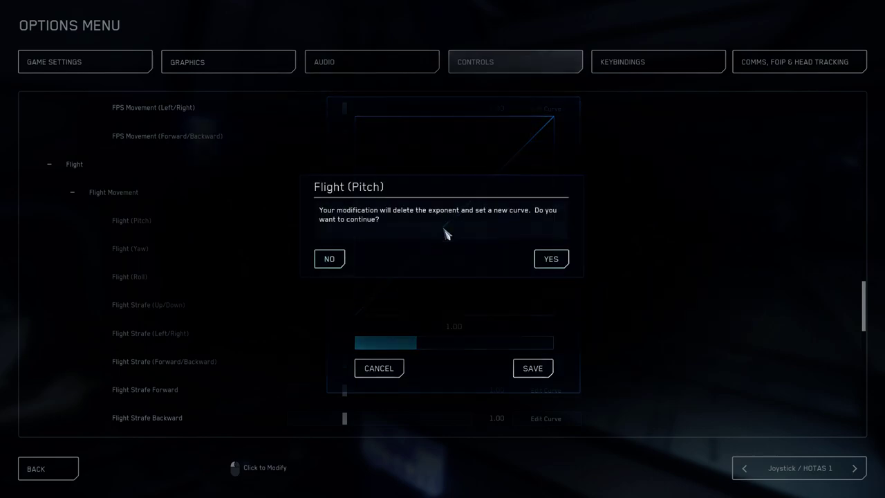
{"action": "left_click", "coordinate": [547, 259]}
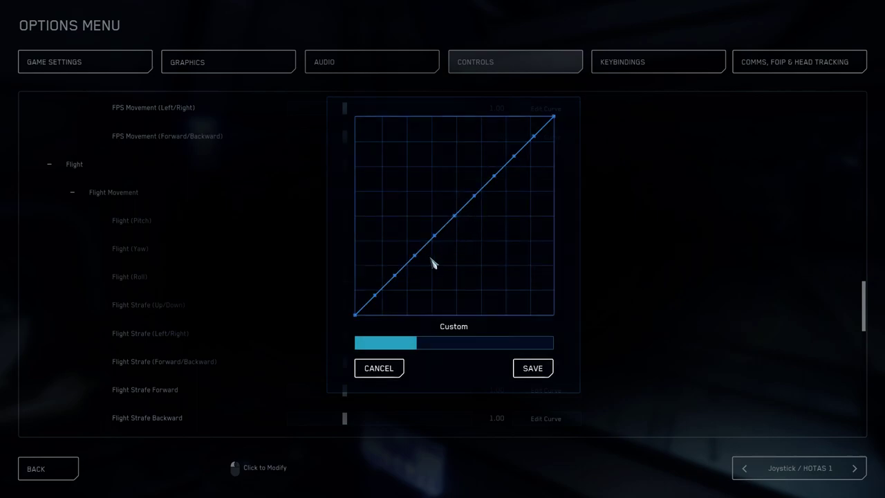
{"action": "left_click", "coordinate": [376, 299]}
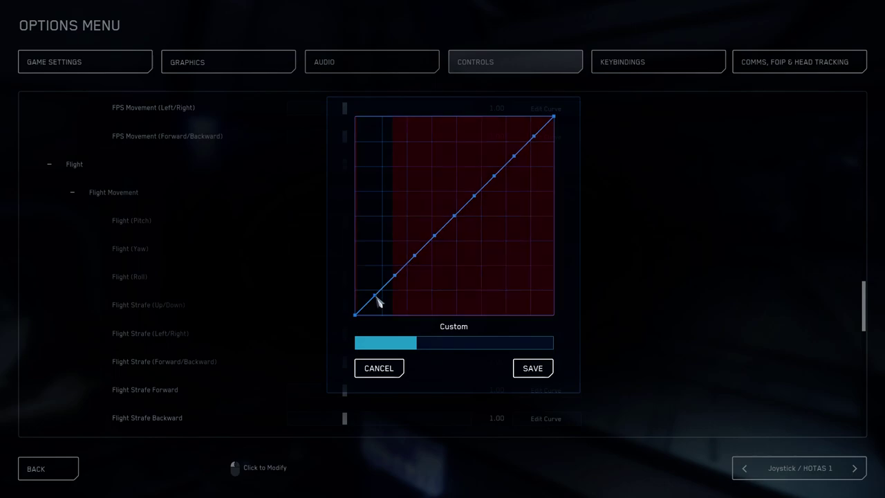
{"action": "left_click", "coordinate": [434, 235]}
{"action": "left_click", "coordinate": [415, 257]}
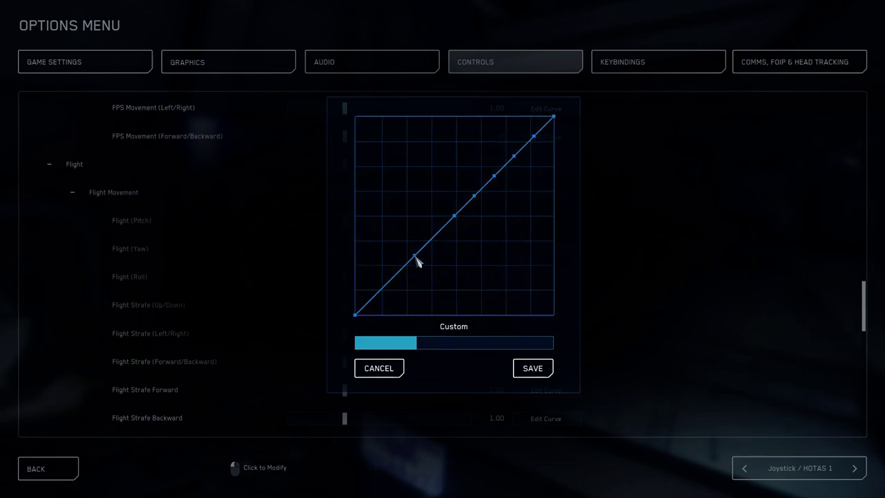
{"action": "left_click", "coordinate": [455, 220]}
{"action": "left_click", "coordinate": [475, 199]}
{"action": "left_click", "coordinate": [495, 177]}
{"action": "left_click", "coordinate": [515, 158]}
{"action": "left_click", "coordinate": [534, 138]}
- Shape the Flight (Pitch) curve with points that keep it low past three quarters of the input and rise steeply near full deflection
{"action": "left_click_drag", "start_coordinate": [554, 118], "coordinate": [559, 272]}
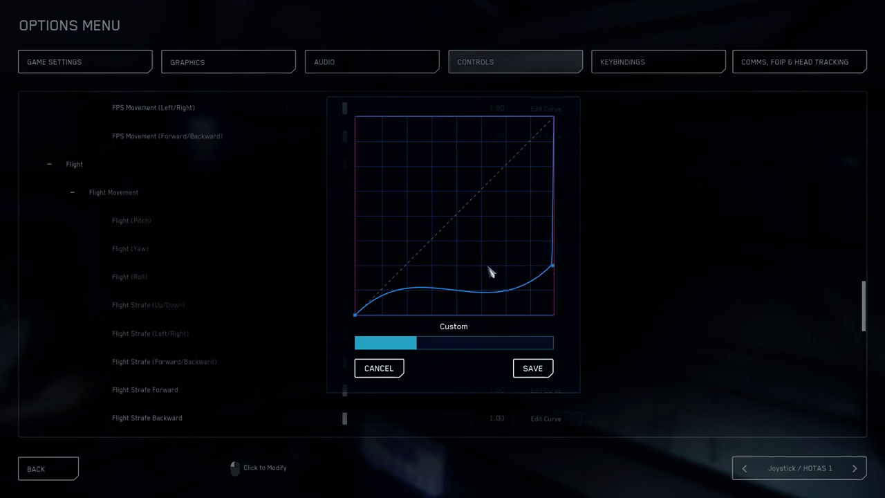
{"action": "left_click", "coordinate": [457, 289]}
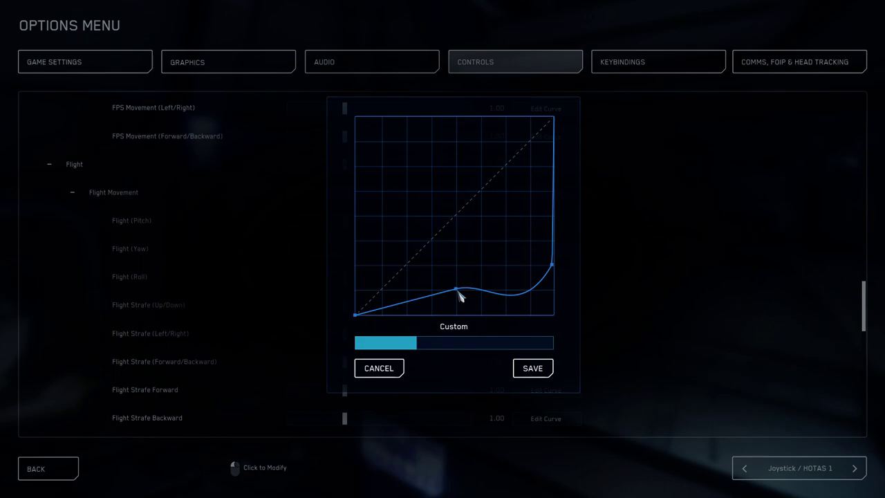
{"action": "left_click", "coordinate": [504, 276]}
{"action": "left_click", "coordinate": [531, 269]}
{"action": "mouse_move", "coordinate": [531, 268]}
{"action": "left_mouse_down"}
{"action": "mouse_move", "coordinate": [553, 263]}
{"action": "mouse_move", "coordinate": [549, 207]}
{"action": "left_mouse_up"}
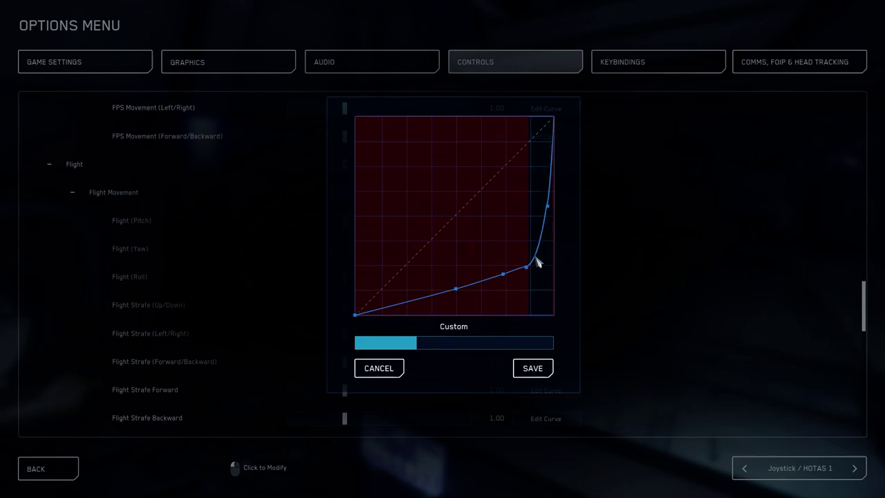
- Fine-tune the last two points of the Flight (Pitch) curve to smooth the transition into the steep rise, and save the curve
{"action": "mouse_move", "coordinate": [529, 268]}
{"action": "left_mouse_down"}
{"action": "mouse_move", "coordinate": [532, 260]}
{"action": "mouse_move", "coordinate": [535, 270]}
{"action": "left_mouse_up"}
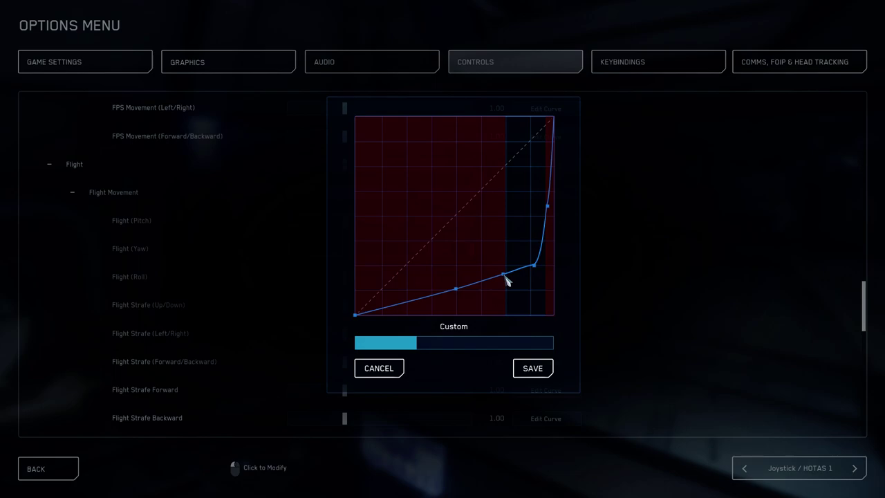
{"action": "left_click_drag", "start_coordinate": [533, 266], "coordinate": [530, 269]}
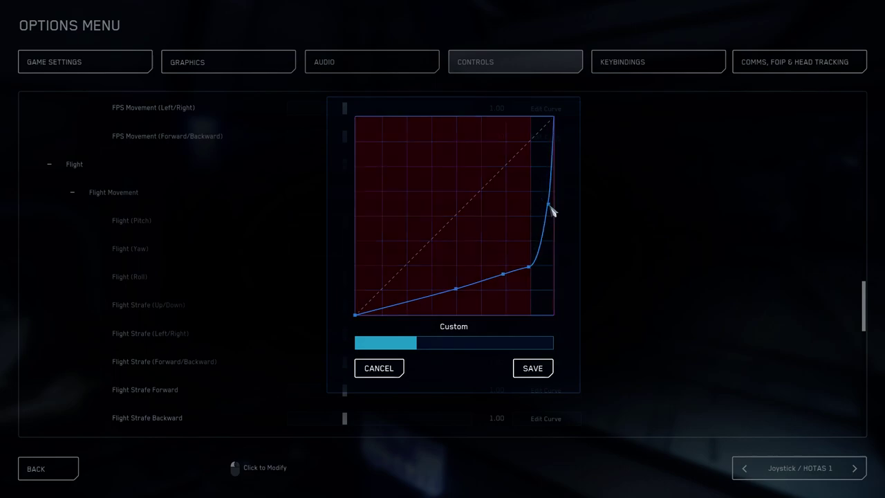
{"action": "left_click_drag", "start_coordinate": [550, 208], "coordinate": [552, 212]}
{"action": "left_click_drag", "start_coordinate": [530, 268], "coordinate": [530, 254]}
{"action": "left_click_drag", "start_coordinate": [550, 207], "coordinate": [549, 203]}
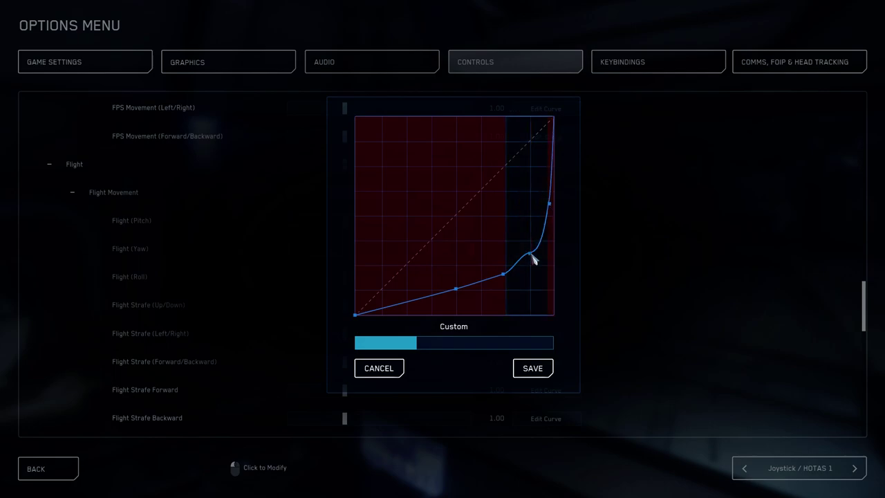
{"action": "left_click_drag", "start_coordinate": [532, 257], "coordinate": [539, 268]}
{"action": "mouse_move", "coordinate": [537, 264]}
{"action": "left_mouse_down"}
{"action": "mouse_move", "coordinate": [530, 257]}
{"action": "mouse_move", "coordinate": [535, 267]}
{"action": "left_mouse_up"}
{"action": "left_click", "coordinate": [532, 368]}
- Reopen the Flight (Pitch) sensitivity curve and save the custom curve again
{"action": "scroll", "coordinate": [380, 310], "scroll_direction": "down", "scroll_amount": 6}
{"action": "scroll", "coordinate": [415, 235], "scroll_direction": "down", "scroll_amount": 10}
{"action": "scroll", "coordinate": [460, 251], "scroll_direction": "down", "scroll_amount": 4}
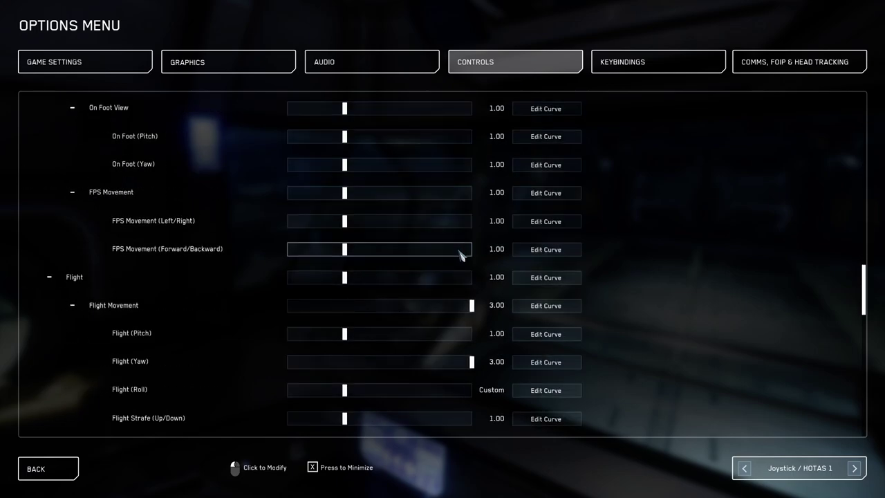
{"action": "scroll", "coordinate": [463, 253], "scroll_direction": "down", "scroll_amount": 3}
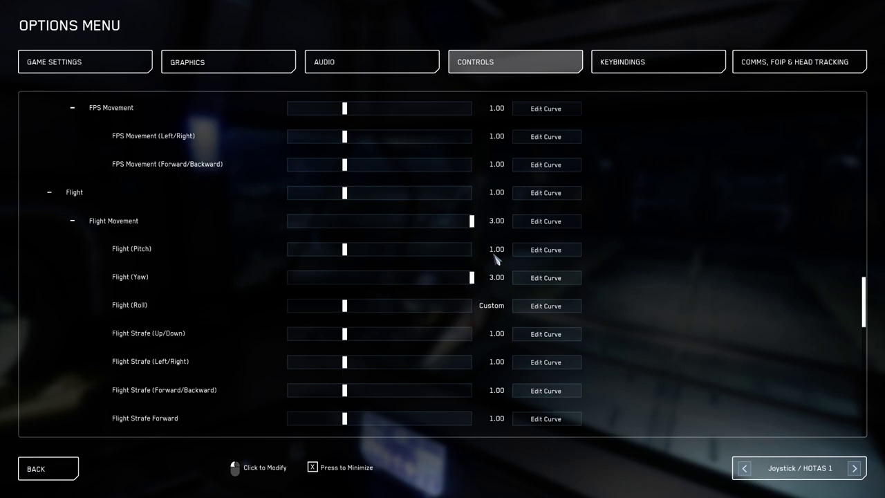
{"action": "left_click", "coordinate": [536, 252]}
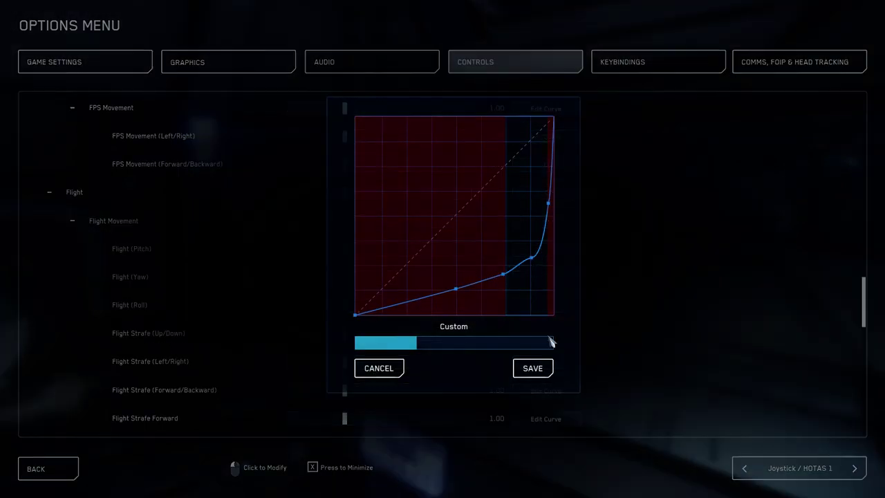
{"action": "left_click", "coordinate": [546, 367]}
- Collapse the Inversion Settings and the On Foot group, and open the Flight (Roll) sensitivity curve
{"action": "scroll", "coordinate": [468, 168], "scroll_direction": "down", "scroll_amount": 5}
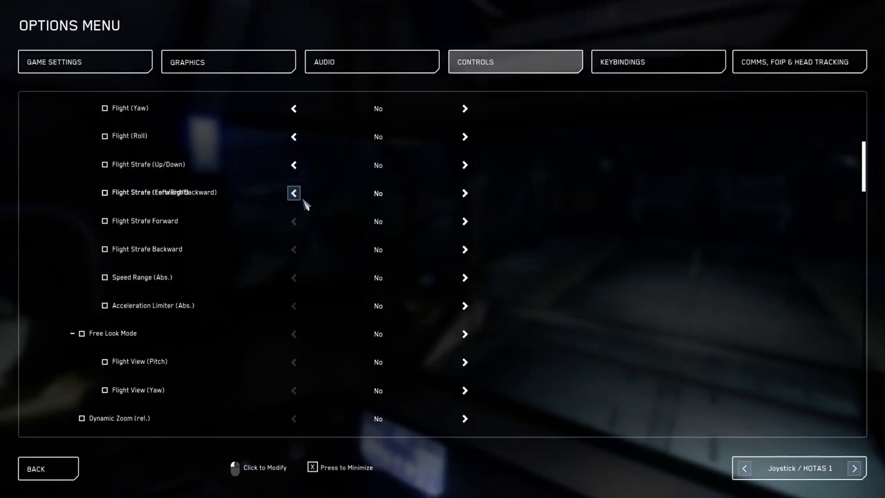
{"action": "scroll", "coordinate": [304, 200], "scroll_direction": "up", "scroll_amount": 5}
{"action": "left_click", "coordinate": [27, 108]}
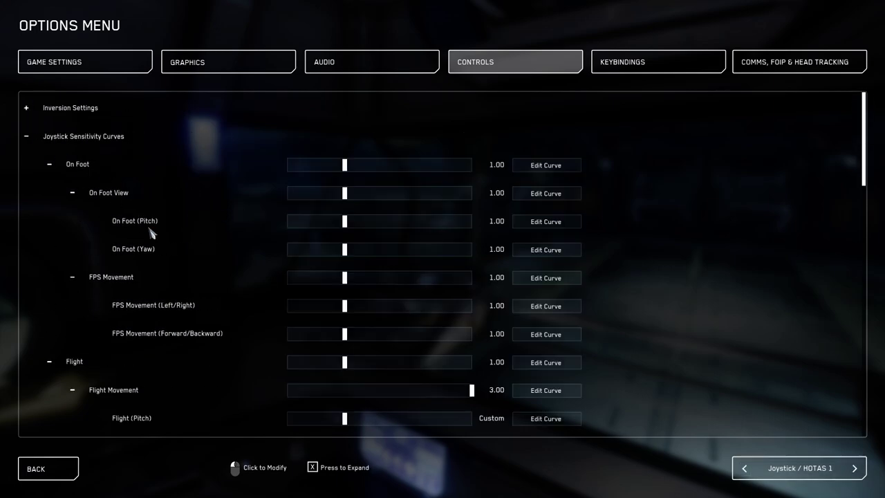
{"action": "left_click", "coordinate": [49, 166]}
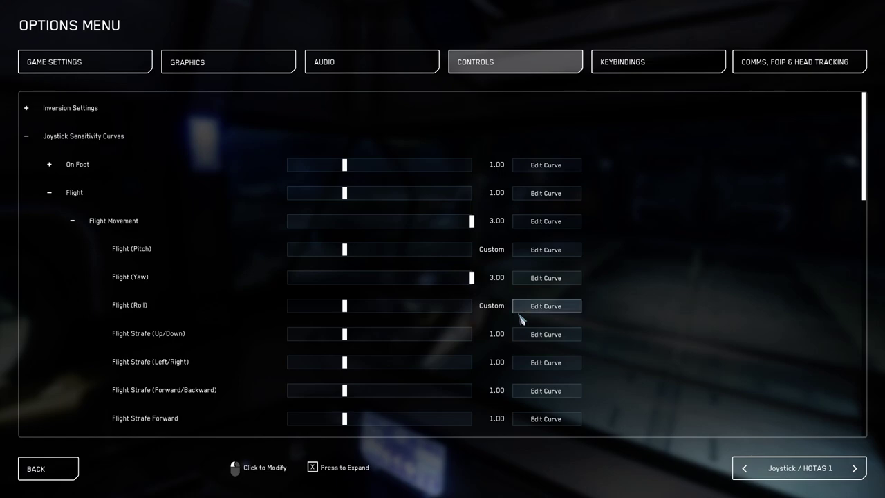
{"action": "left_click", "coordinate": [538, 307]}
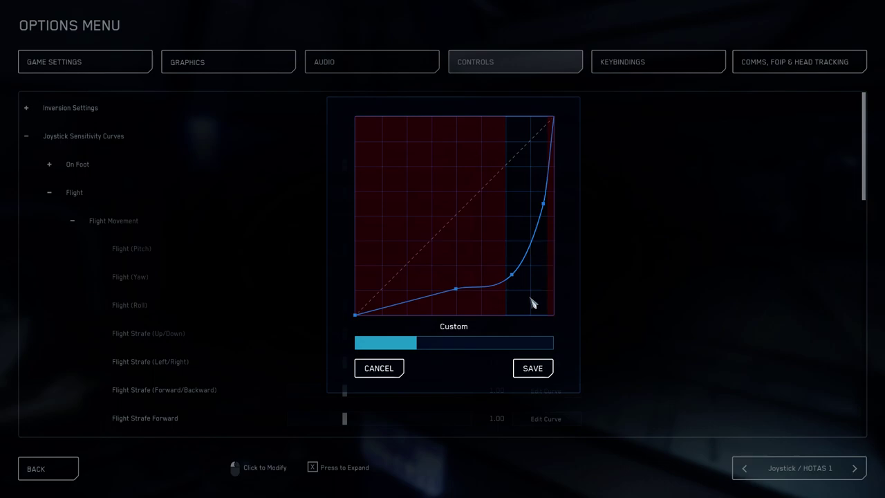
- Save the custom Flight (Roll) sensitivity curve, and collapse the Inversion Settings and the On Foot sensitivity group
{"action": "left_click", "coordinate": [533, 367]}
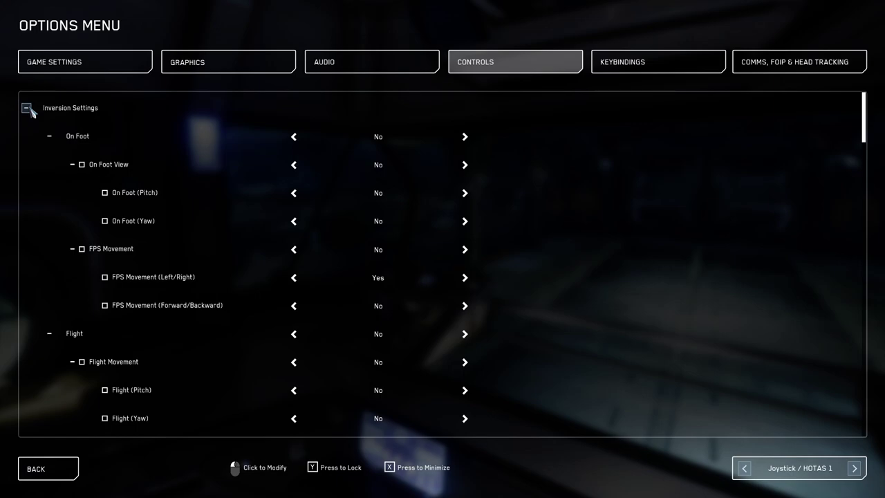
{"action": "left_click", "coordinate": [28, 109]}
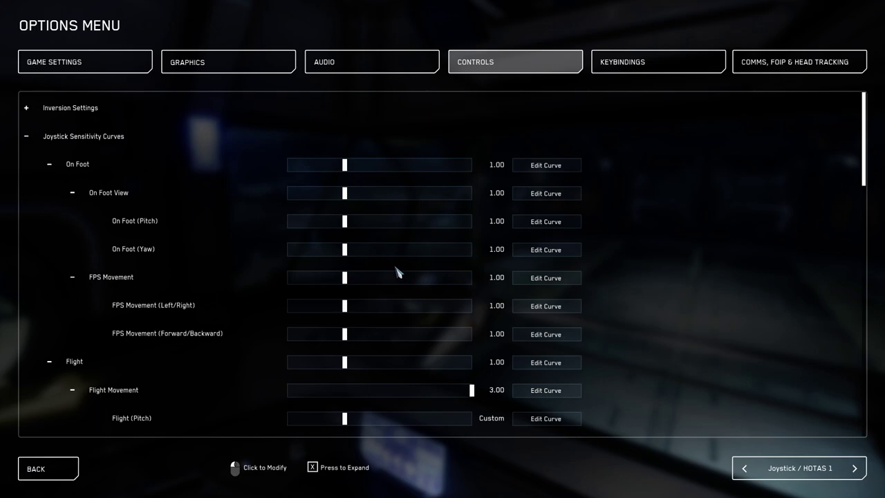
{"action": "scroll", "coordinate": [457, 279], "scroll_direction": "down", "scroll_amount": 1}
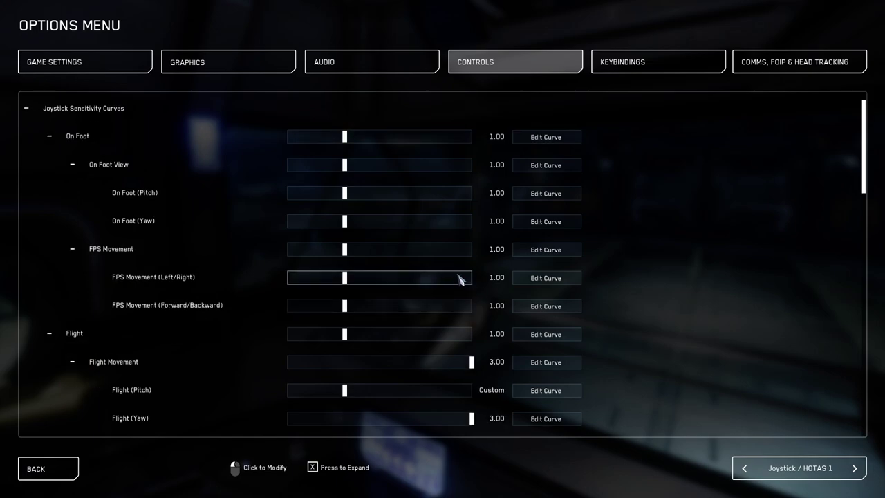
{"action": "scroll", "coordinate": [490, 249], "scroll_direction": "down", "scroll_amount": 9}
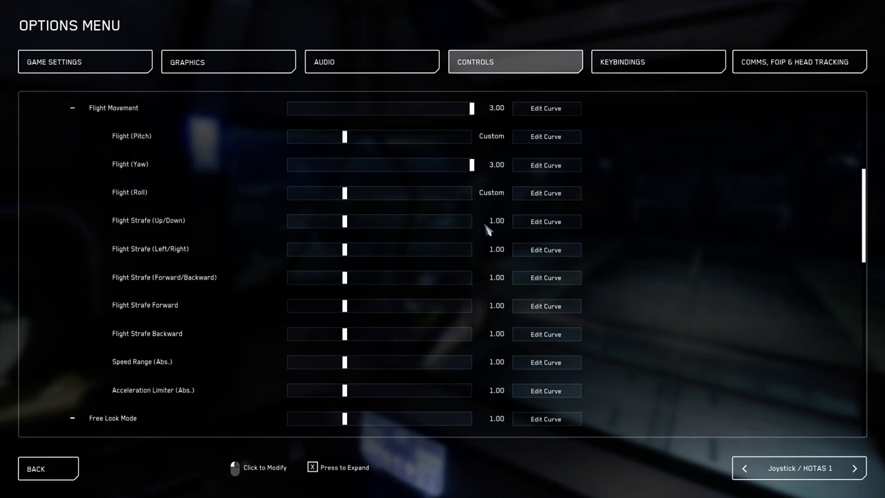
{"action": "scroll", "coordinate": [474, 284], "scroll_direction": "down", "scroll_amount": 8}
{"action": "scroll", "coordinate": [477, 277], "scroll_direction": "up", "scroll_amount": 5}
{"action": "scroll", "coordinate": [477, 277], "scroll_direction": "up", "scroll_amount": 13}
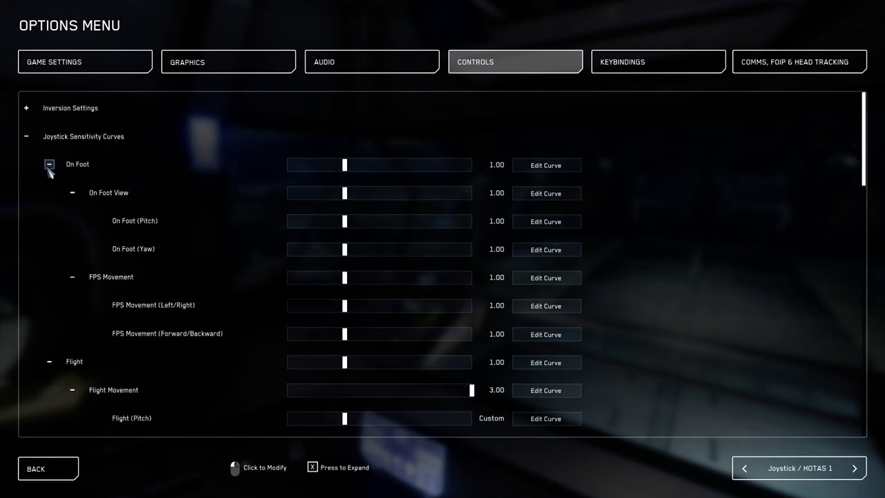
{"action": "left_click", "coordinate": [49, 165]}
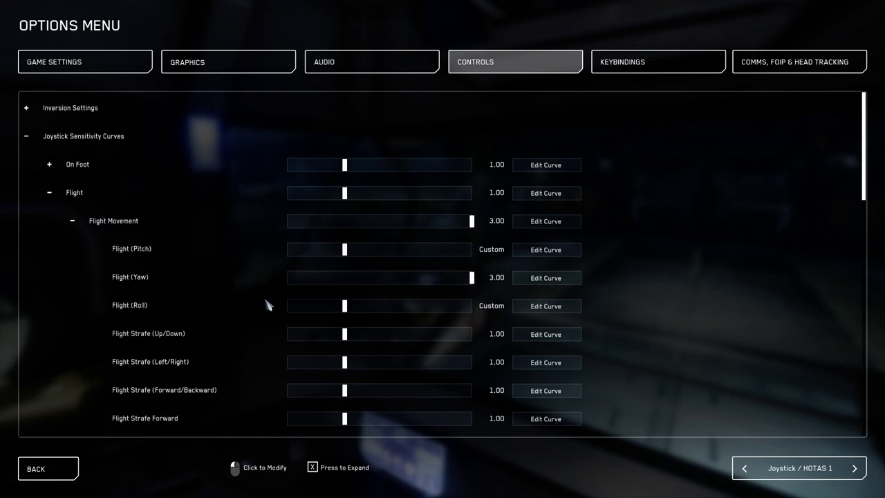
- Review the remaining joystick sensitivity curve entries and the joystick deadzone and saturation settings at the end of the list
{"action": "scroll", "coordinate": [268, 304], "scroll_direction": "down", "scroll_amount": 1}
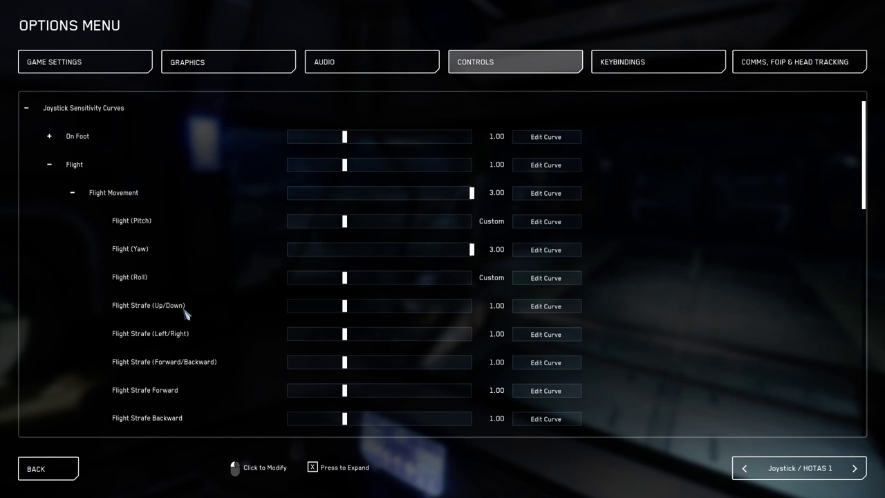
{"action": "scroll", "coordinate": [217, 286], "scroll_direction": "down", "scroll_amount": 6}
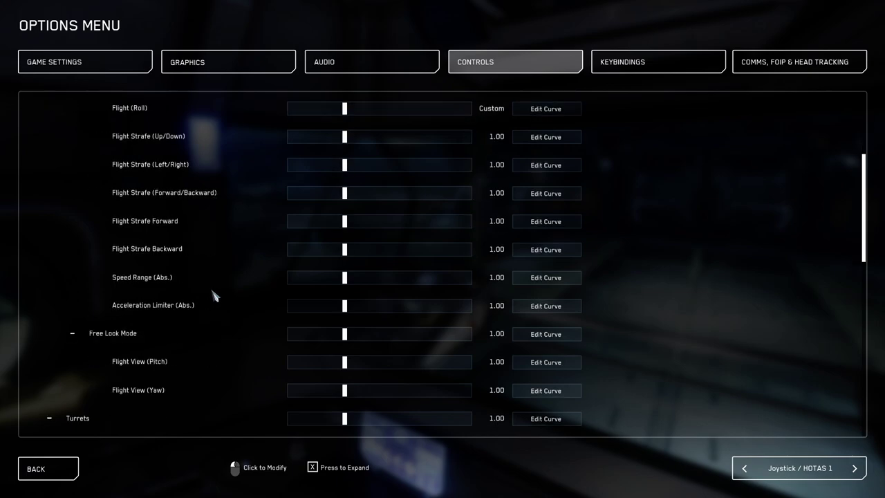
{"action": "scroll", "coordinate": [232, 228], "scroll_direction": "down", "scroll_amount": 16}
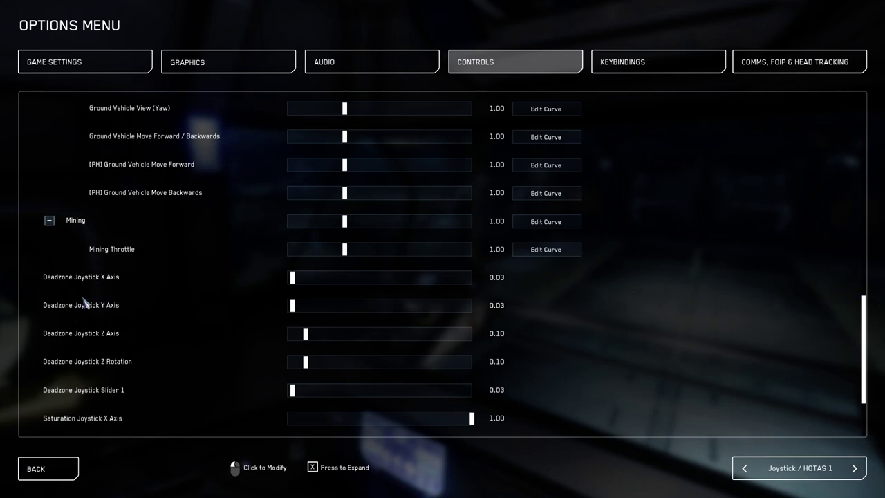
{"action": "scroll", "coordinate": [108, 298], "scroll_direction": "down", "scroll_amount": 3}
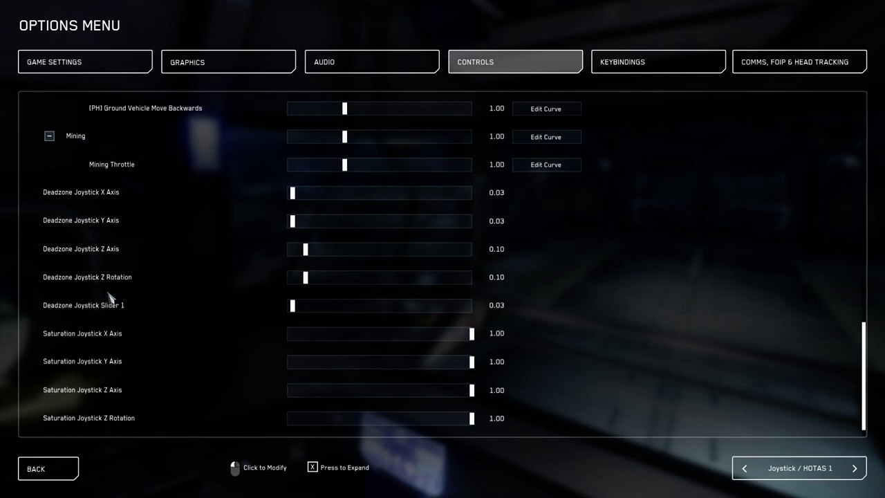